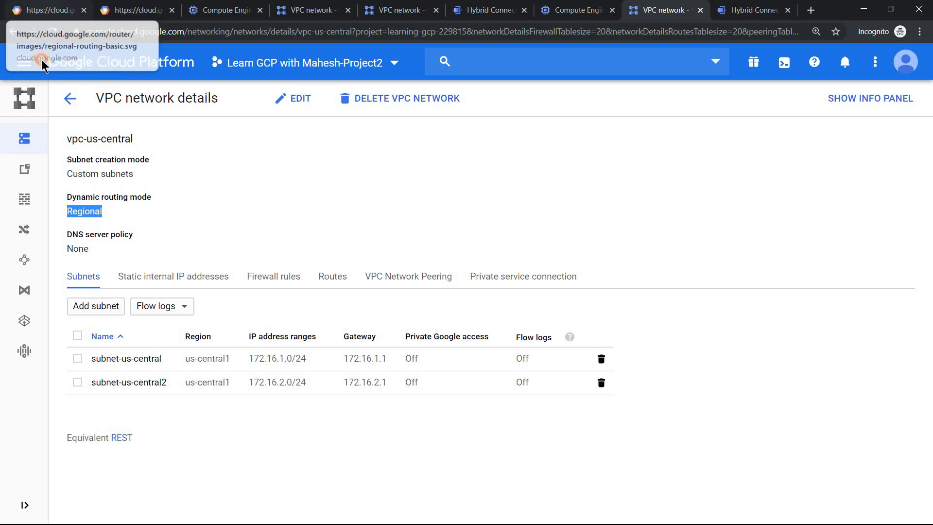
- Compare the regional and global routing diagrams with the dynamic routing mode set on vpc-us-central
left_click(50, 6)
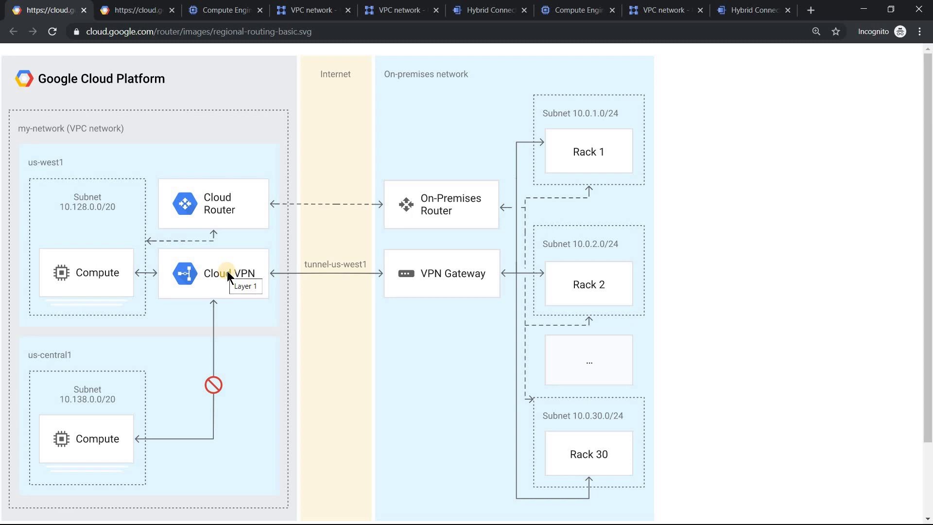
left_click(137, 10)
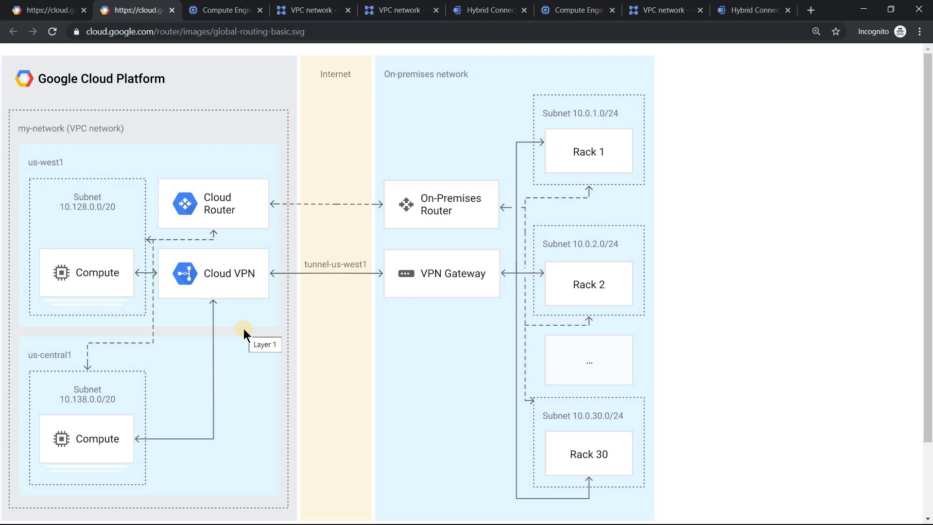
left_click(655, 6)
left_click(478, 188)
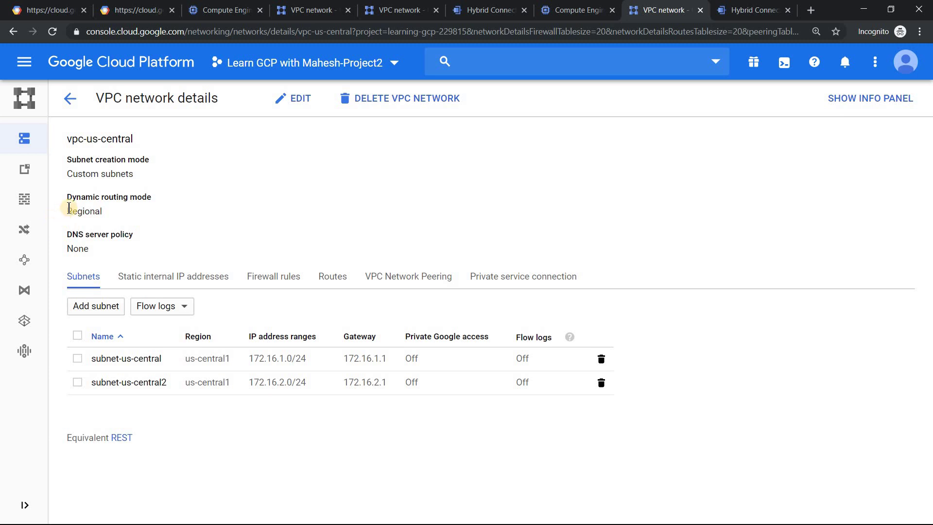
left_click_drag(68, 208, 103, 212)
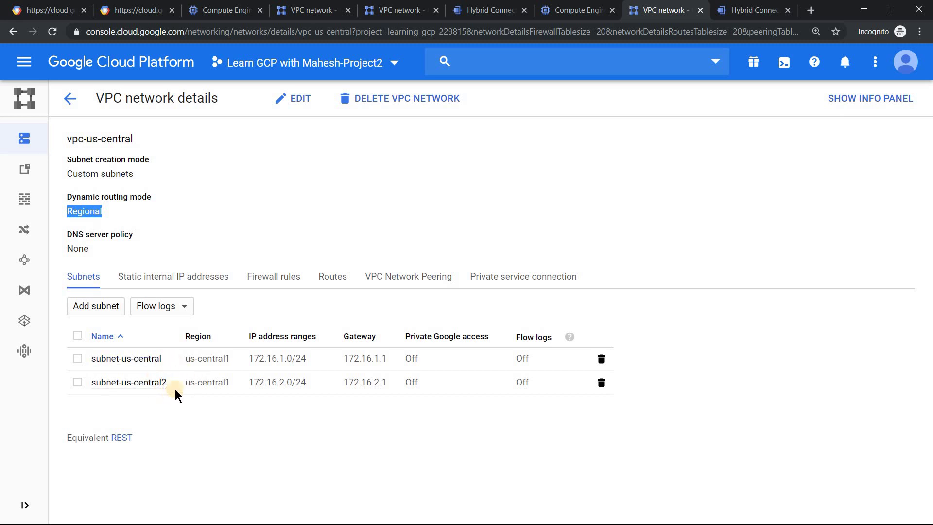
- Review Project1's VPC network and examine the dynamic routes learned by vpc-mumbai
left_click(311, 10)
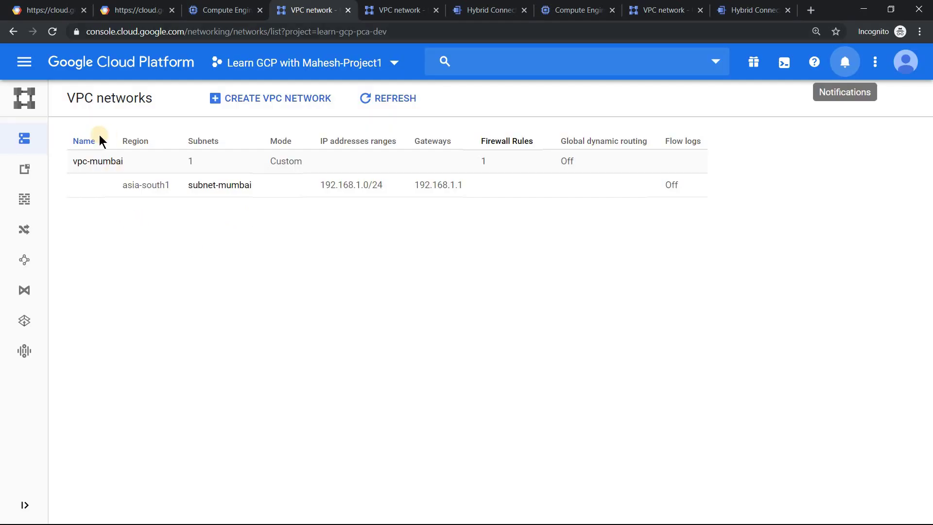
left_click(384, 9)
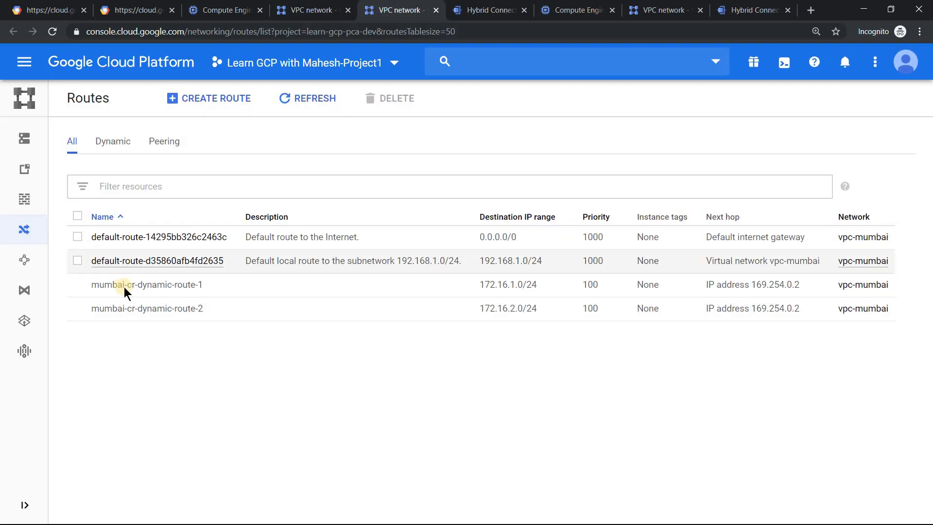
left_click(113, 141)
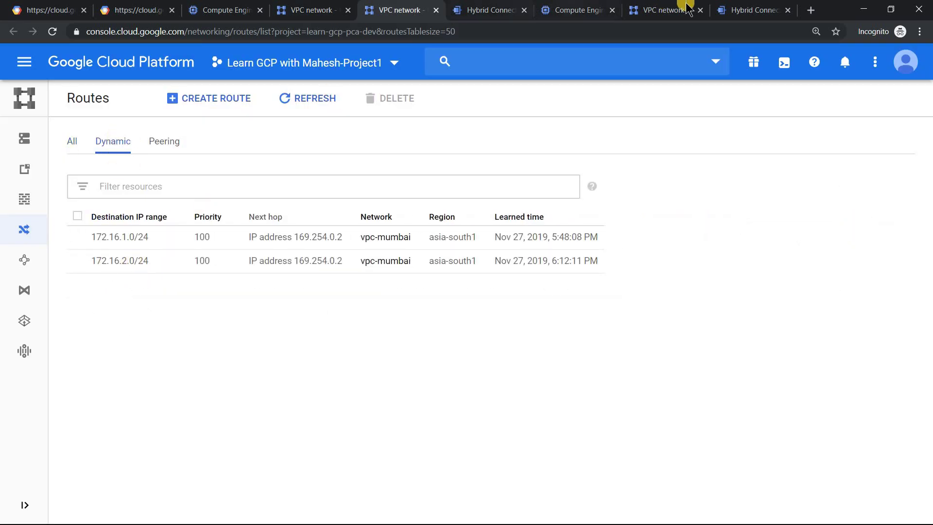
- Add subnet-us-central3 to vpc-us-central in us-central1 with IP range 172.16.3.0/24, and check its creation status
left_click(669, 10)
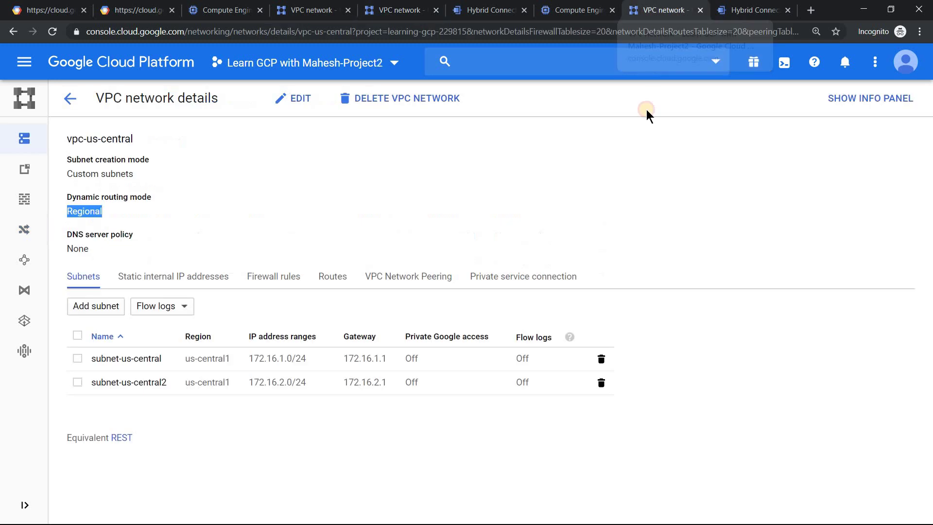
left_click(107, 308)
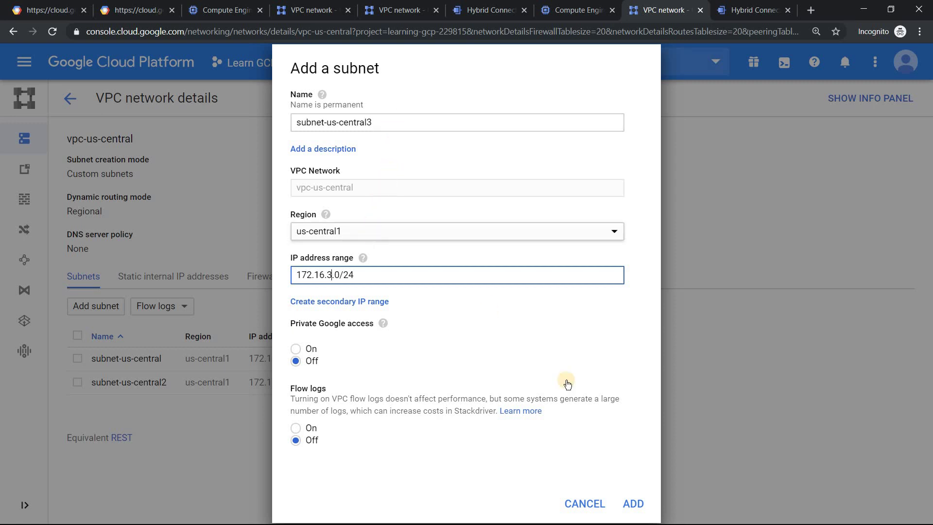
left_click(635, 507)
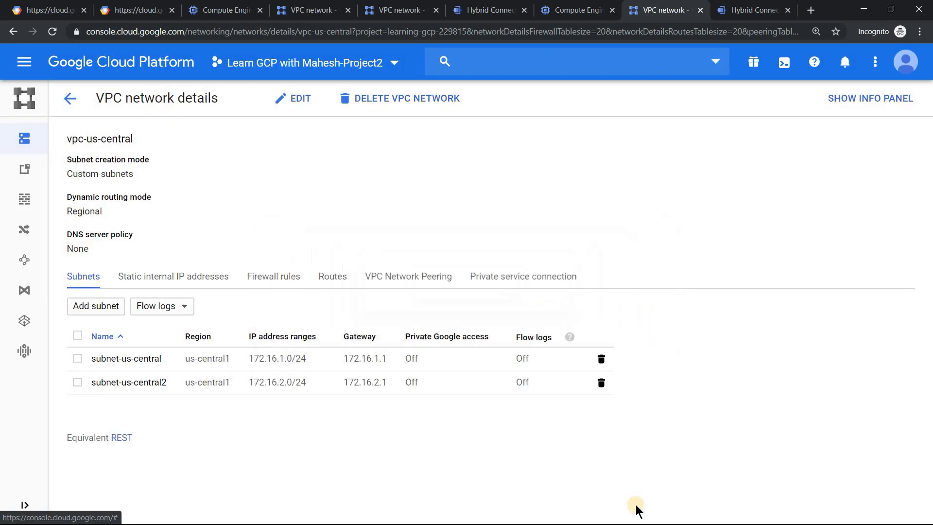
left_click(843, 64)
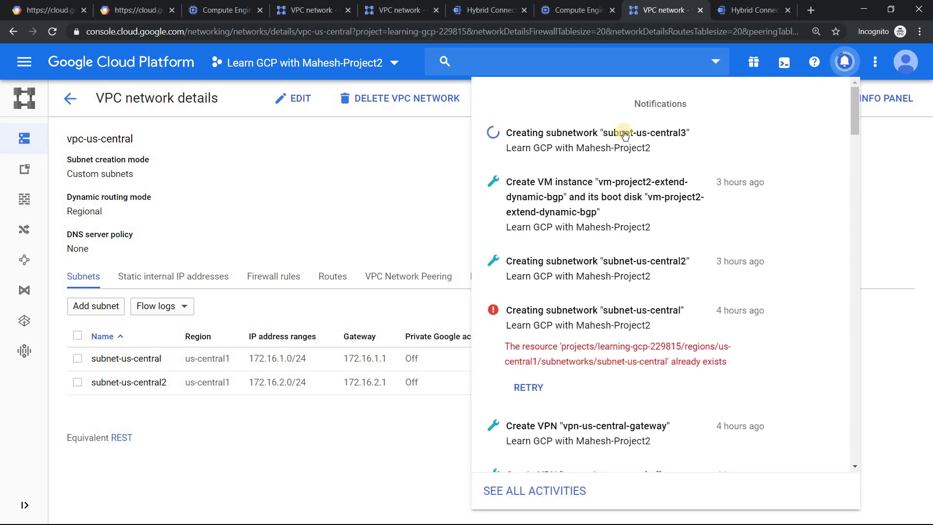
left_click(410, 153)
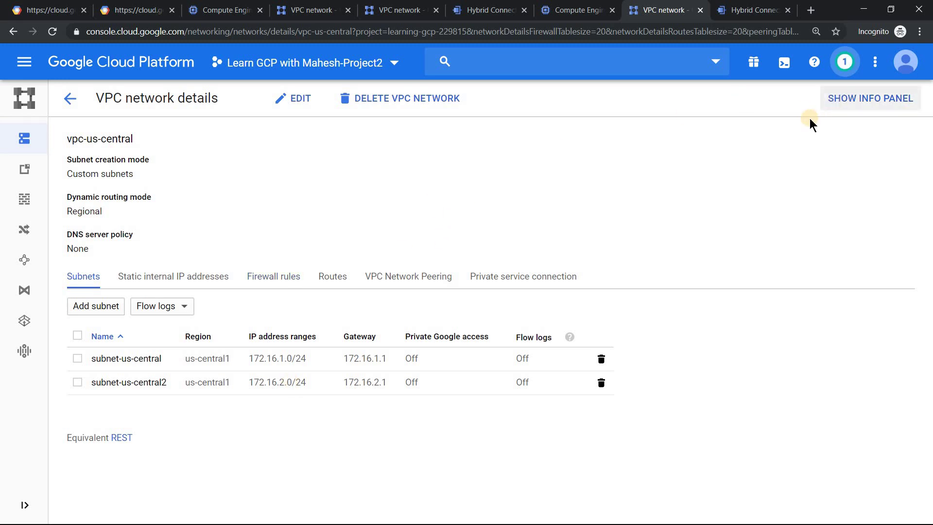
- Reload the vpc-us-central details and refresh Project1's dynamic routes to look for the 172.16.3.0/24 route
left_click(51, 31)
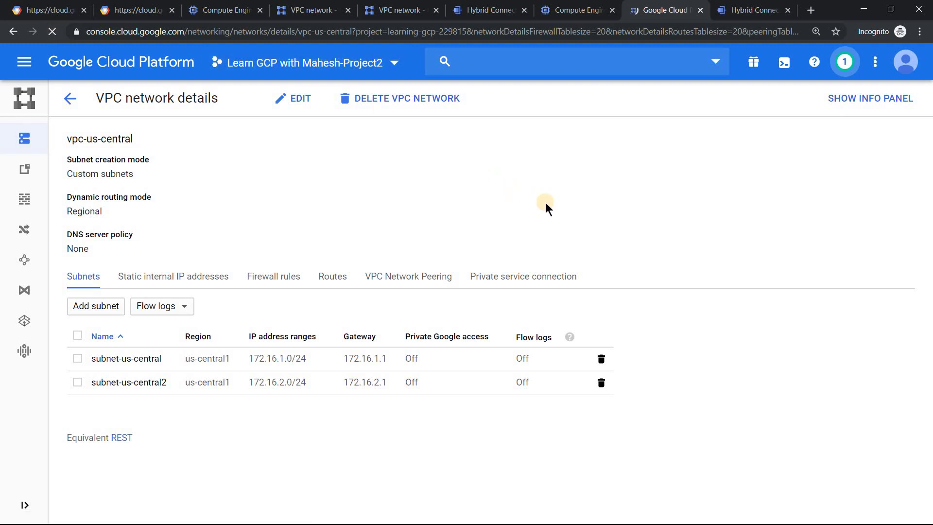
left_click(392, 9)
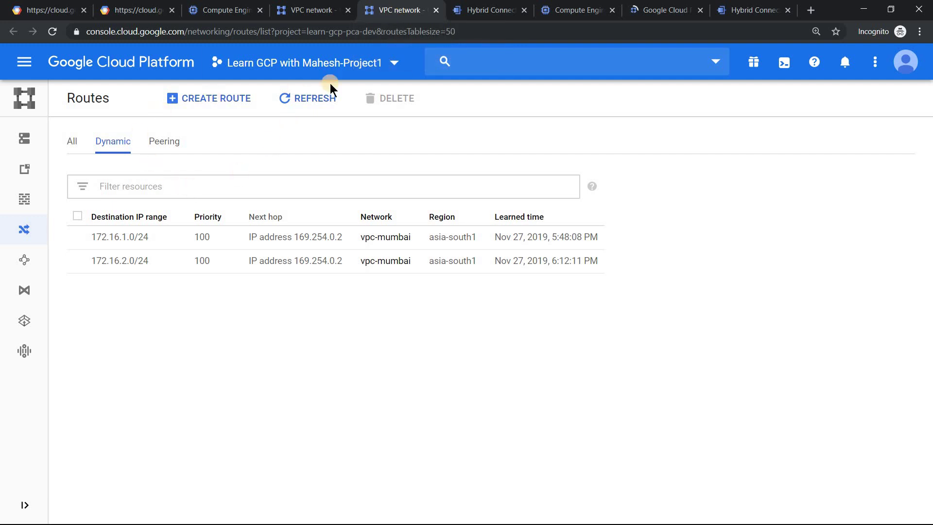
left_click(327, 99)
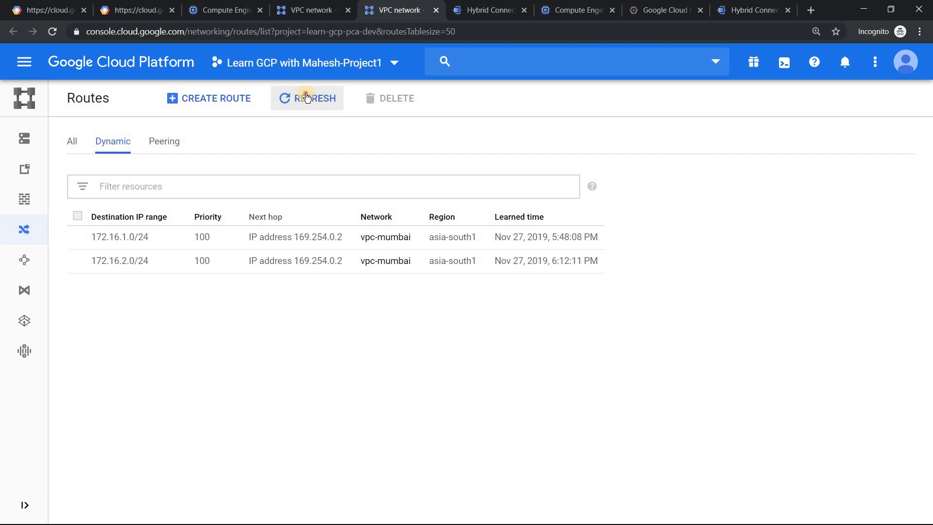
left_click(306, 98)
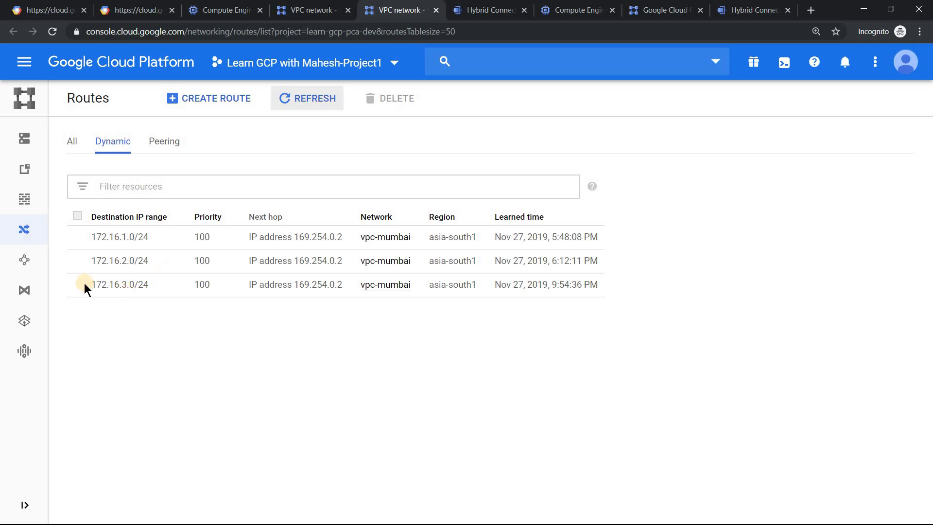
left_click(156, 284)
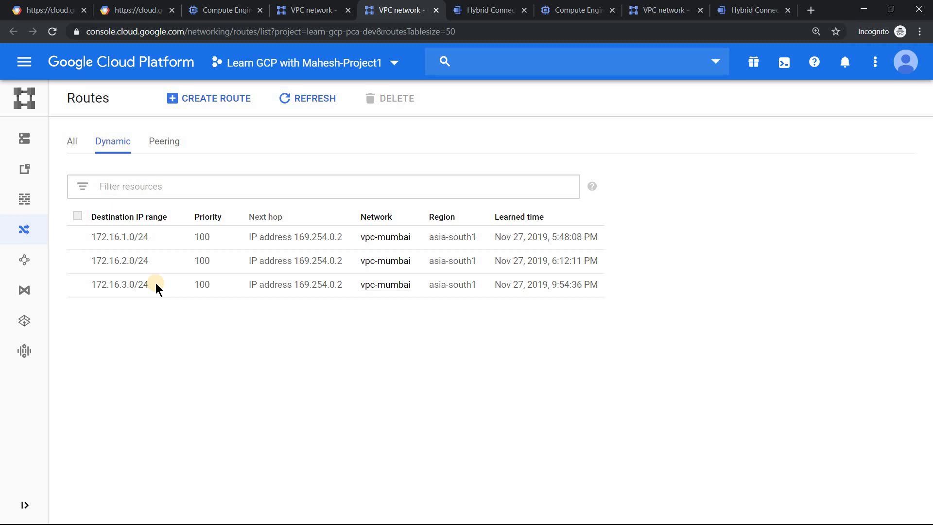
- Add subnet-singapore to vpc-us-central in asia-southeast1 with IP range 172.16.4.0/24, and check its creation status
left_click(669, 8)
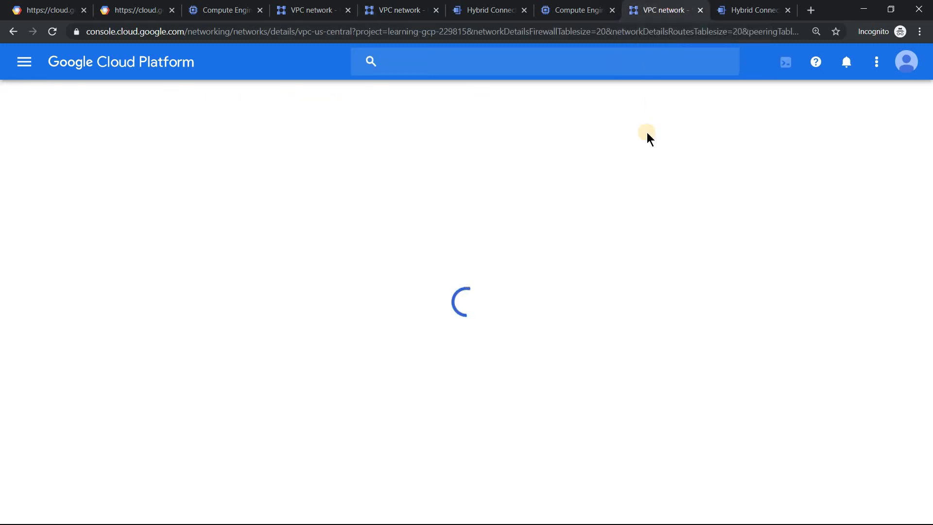
left_click(22, 28)
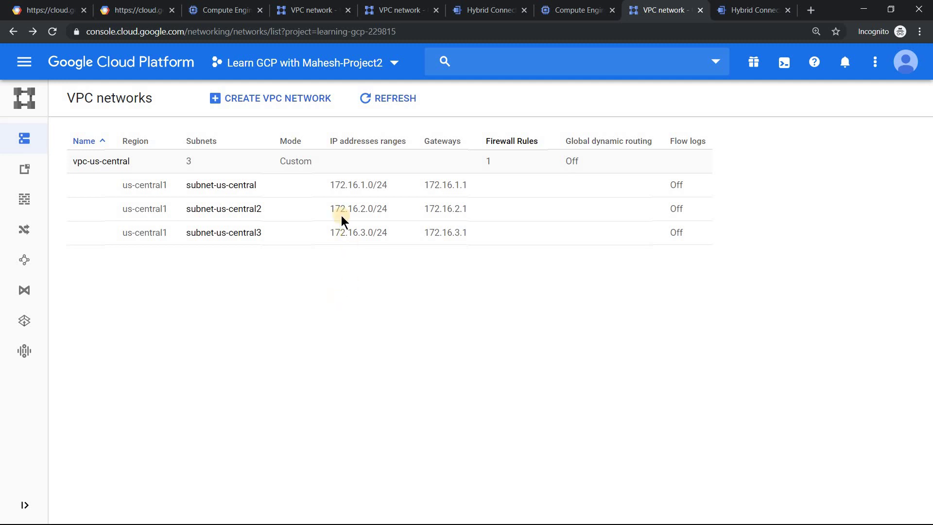
left_click(118, 161)
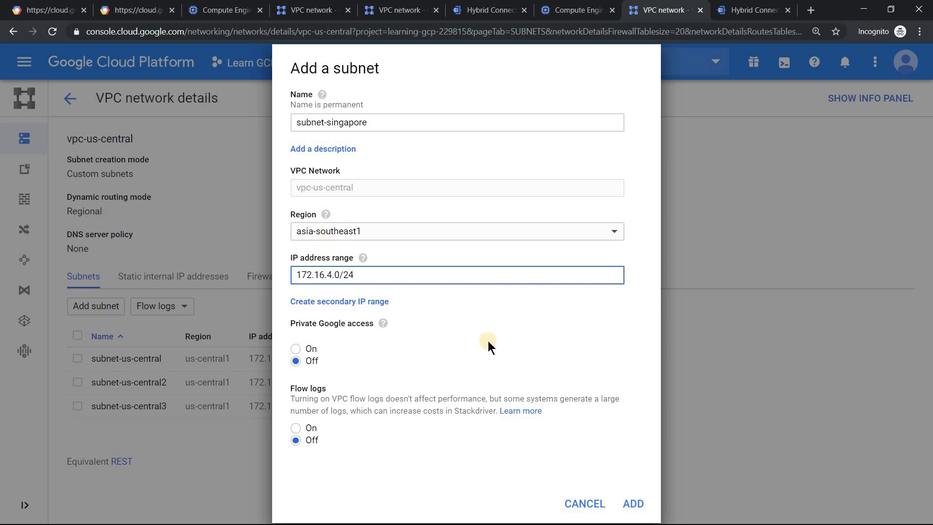
left_click(644, 507)
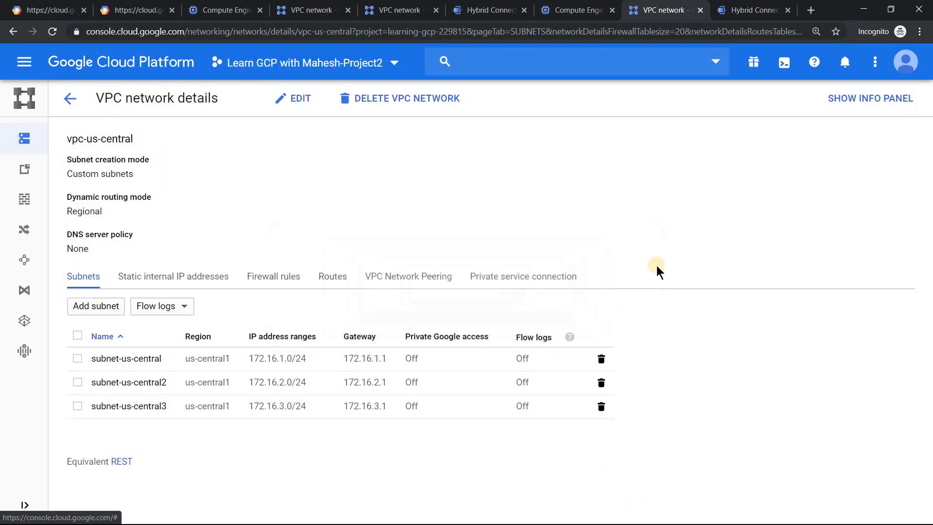
left_click(848, 64)
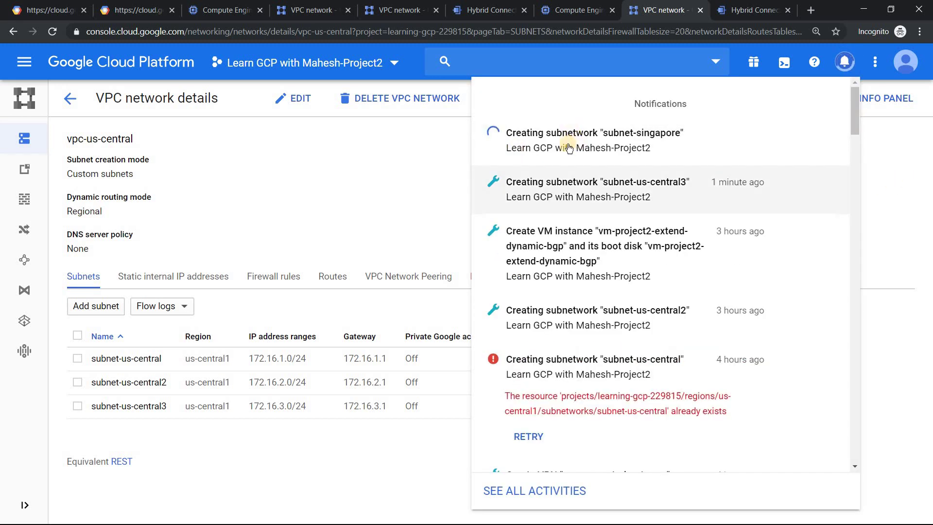
left_click(896, 154)
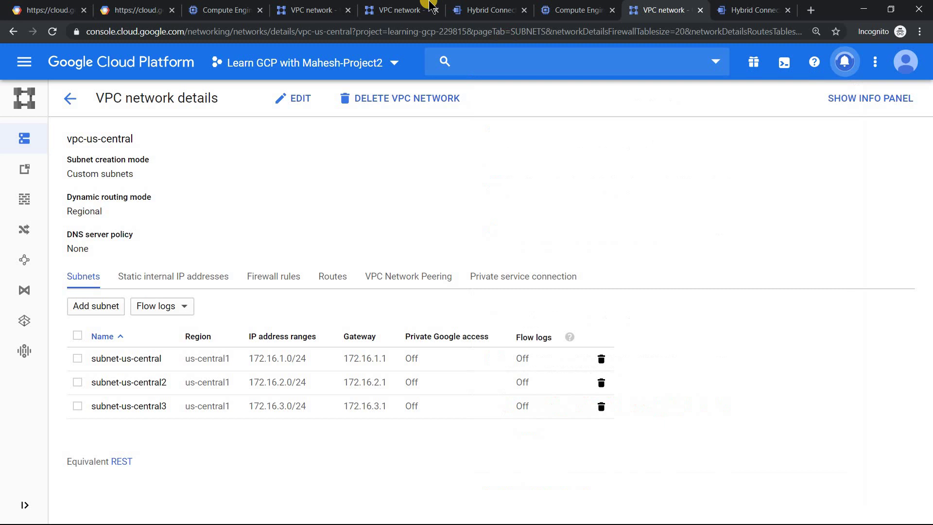
- Check Project1's dynamic routes and Project2's VPN tunnel, and reload the vpc-us-central subnet list to look for subnet-singapore
left_click(396, 10)
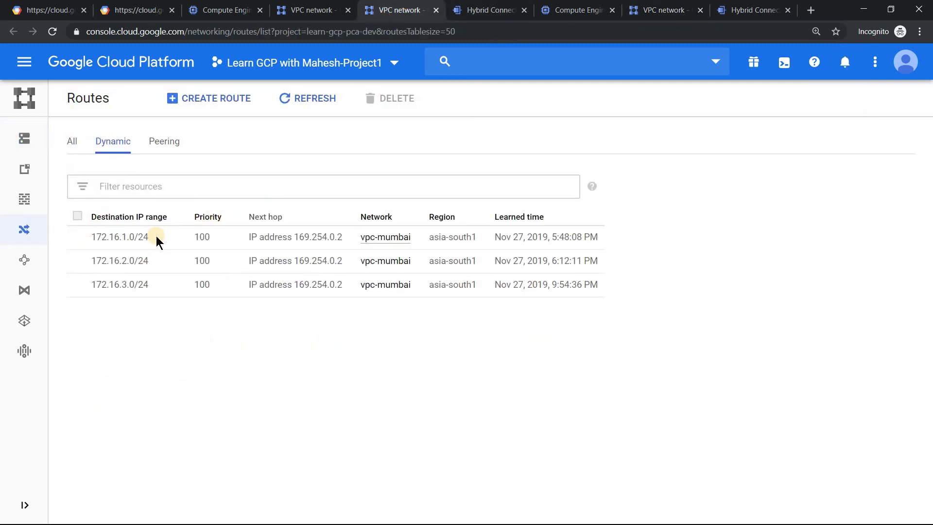
left_click(745, 15)
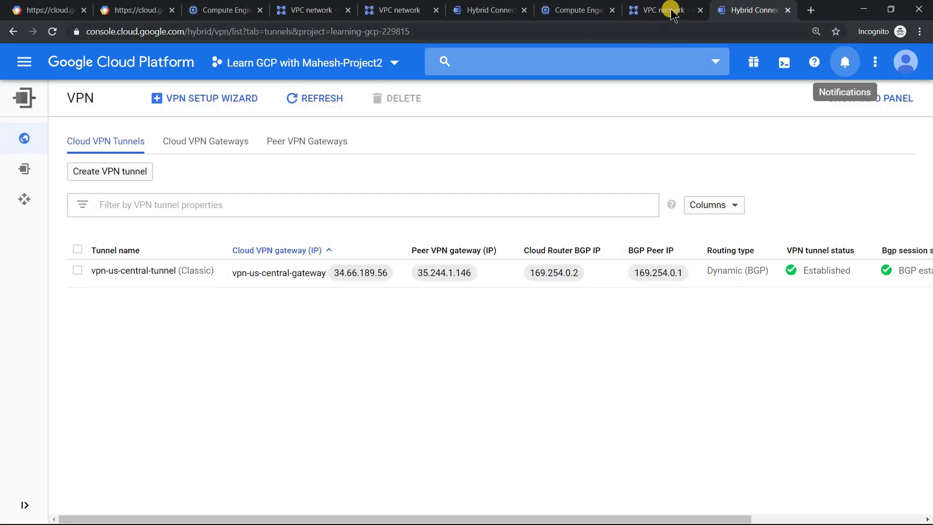
left_click(673, 13)
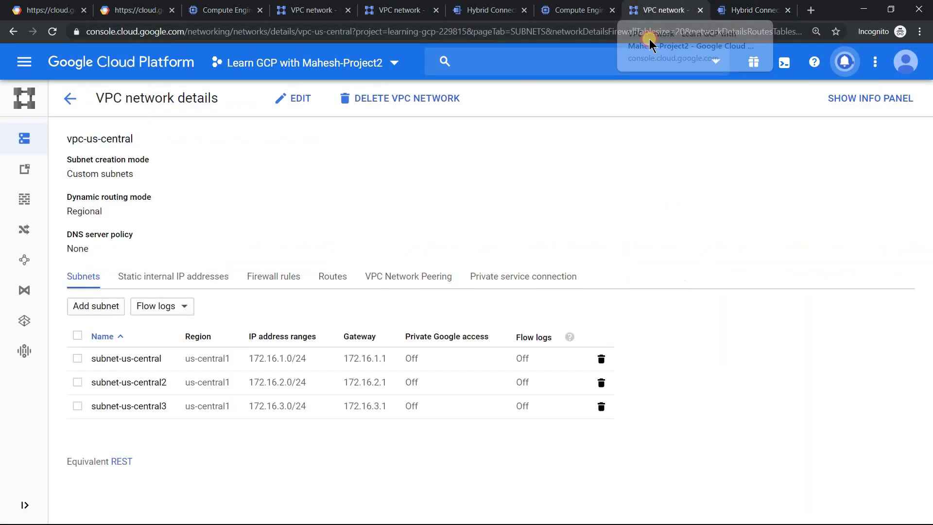
left_click(52, 33)
left_click(181, 376)
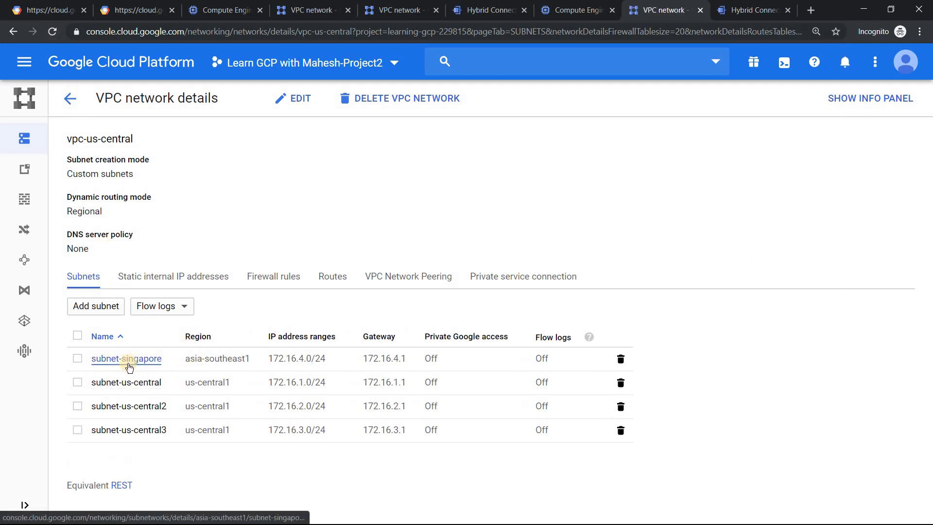
- Refresh and reload Project1's routes, and check the dynamic ones for subnet-singapore's 172.16.4.0/24 range
left_click(381, 8)
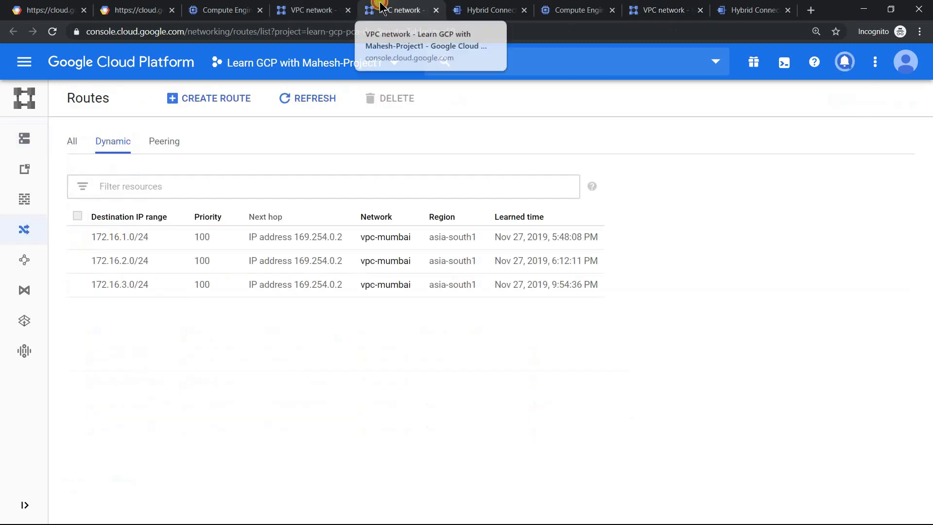
left_click(314, 100)
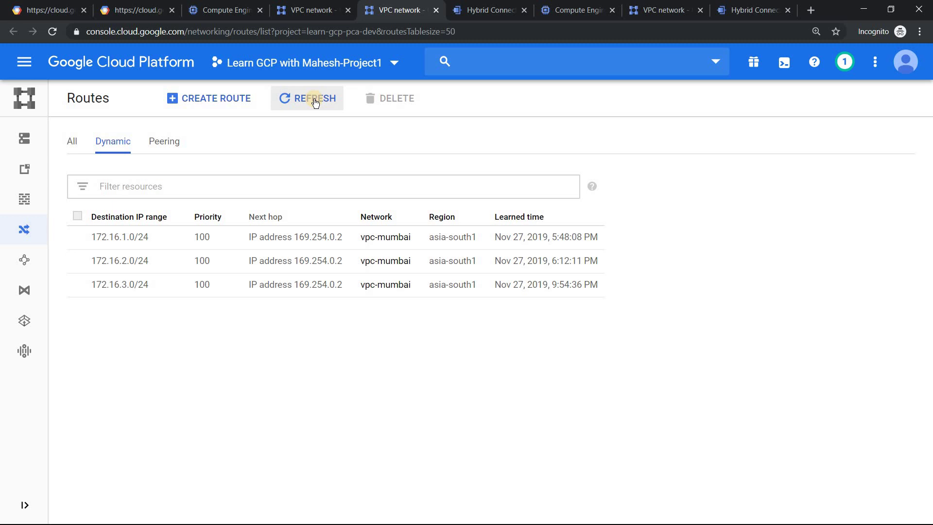
left_click(314, 99)
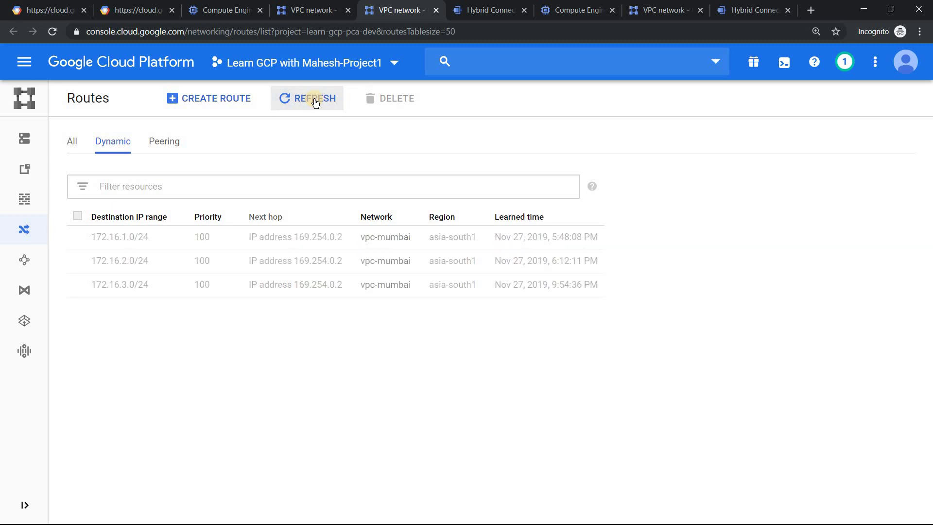
left_click(52, 33)
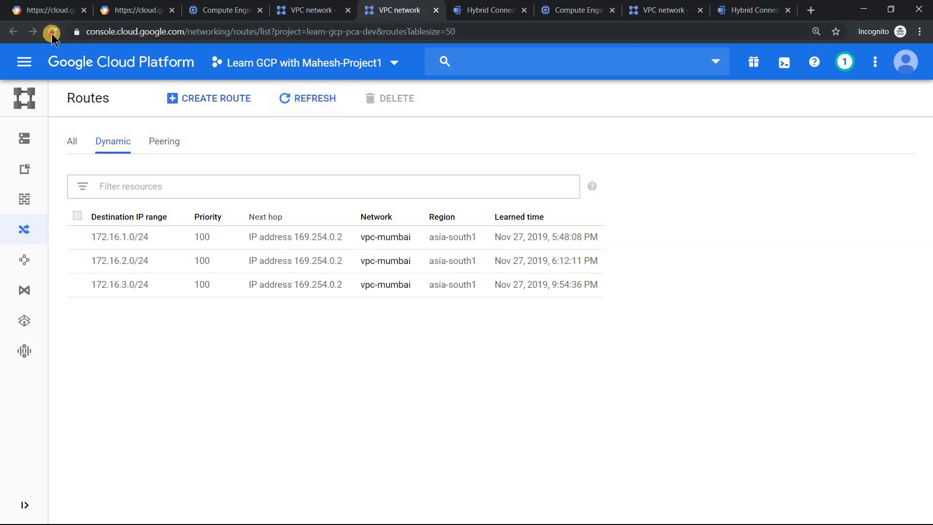
left_click(52, 33)
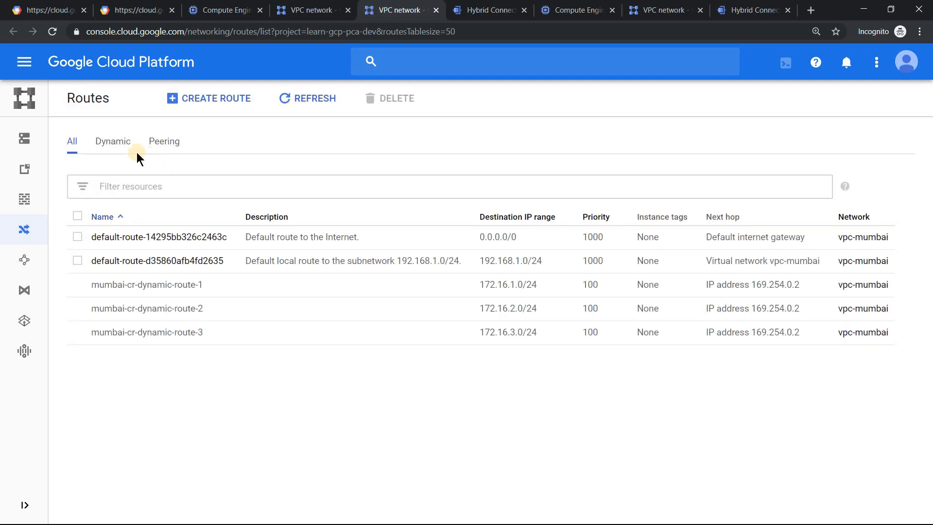
left_click(119, 143)
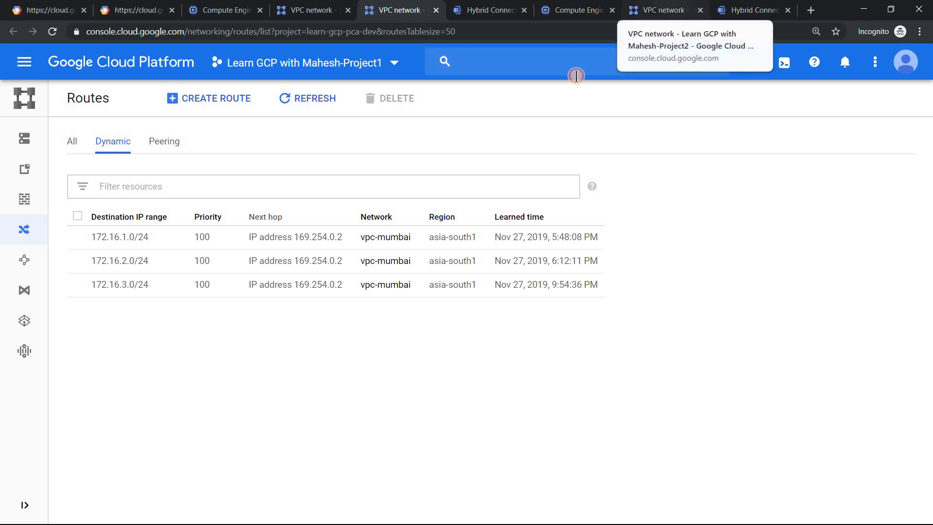
- Return to the vpc-us-central details in Project2 and check its dynamic routing mode
left_click(664, 9)
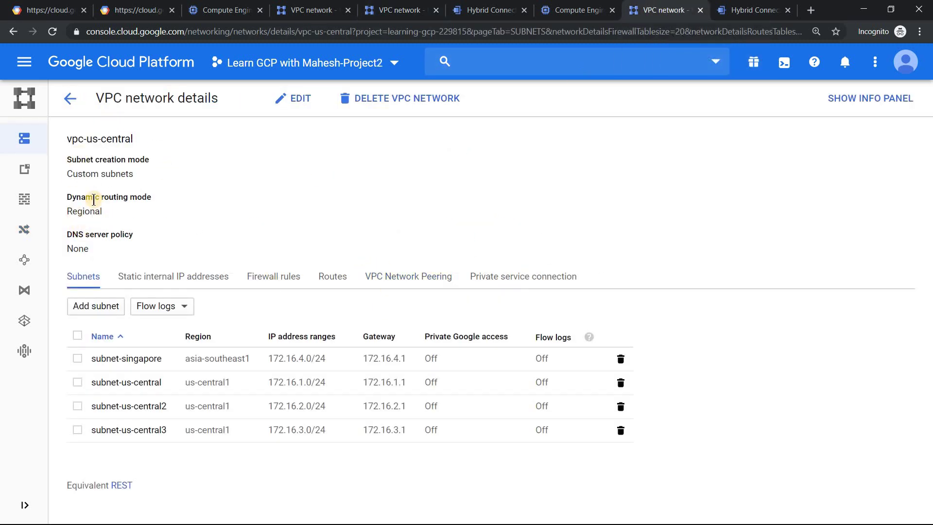
double_click(79, 214)
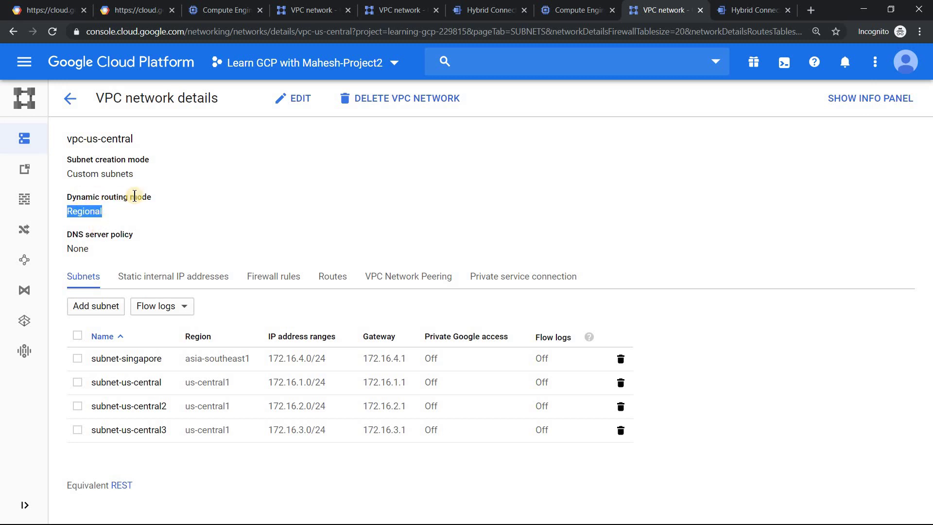
- Start a new VM instance in Project2 named vm-project2-sg, in asia-southeast1 (Singapore), zone asia-southeast1-a, with the f1-micro machine type
left_click(308, 10)
left_click(412, 6)
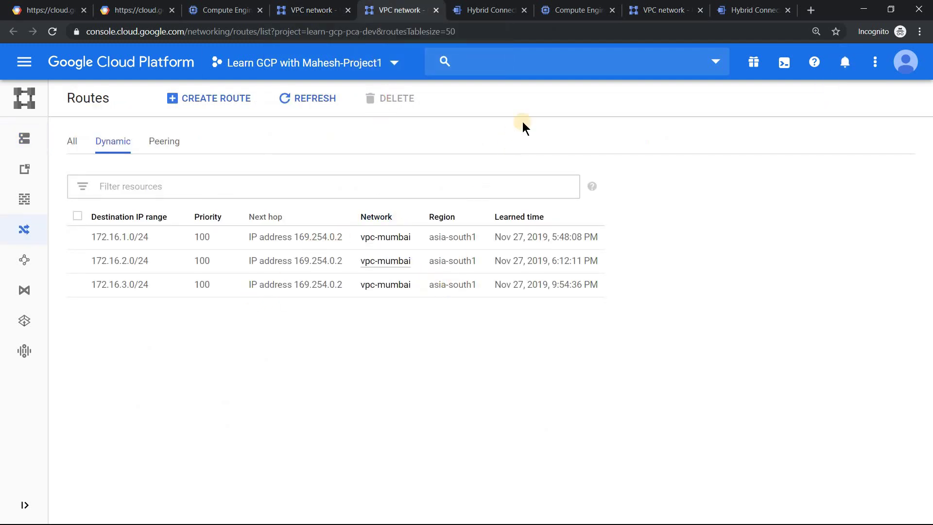
left_click(589, 7)
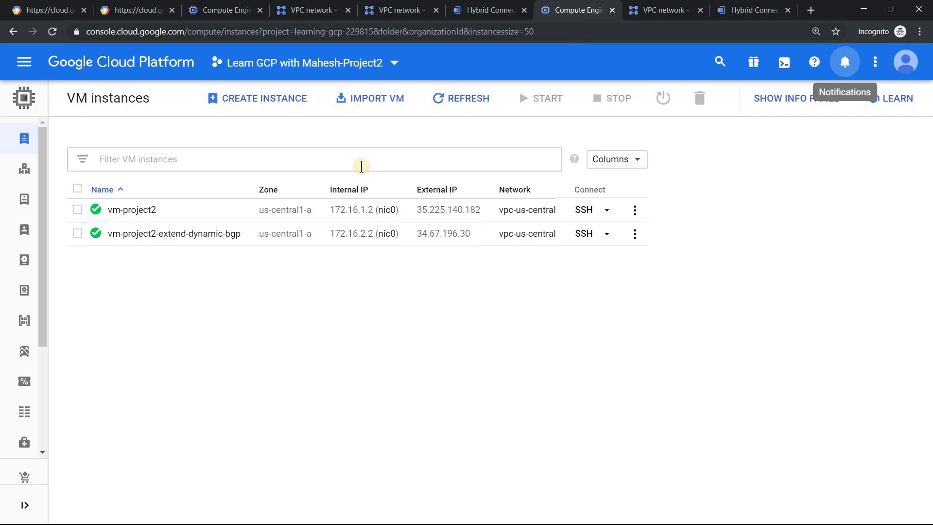
left_click(252, 98)
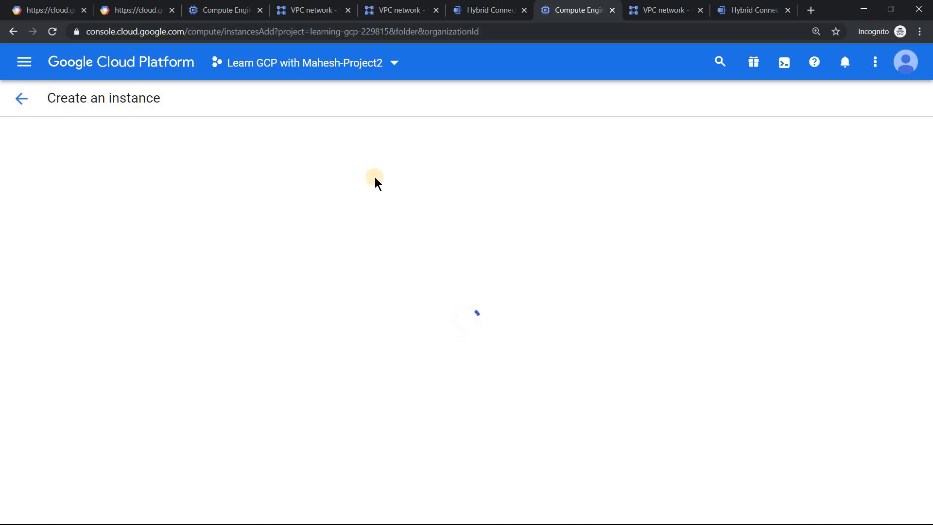
left_click(214, 5)
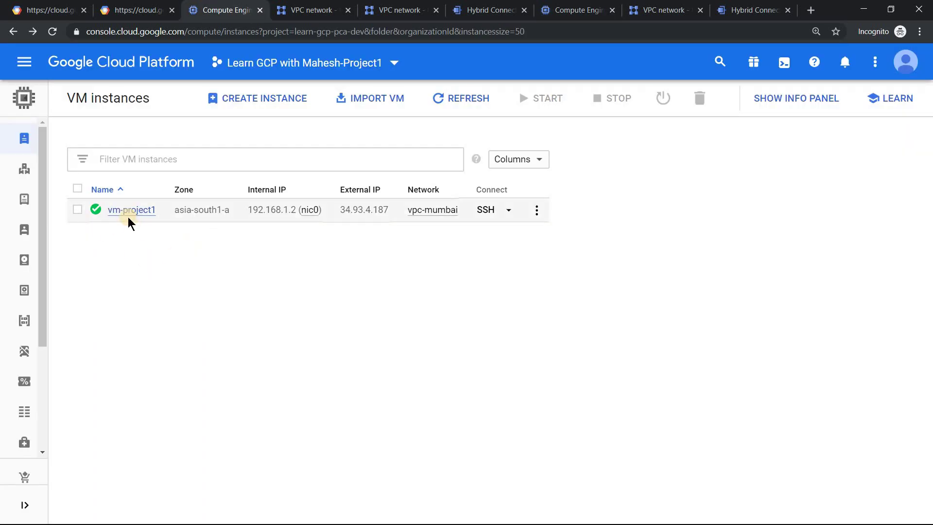
left_click(545, 10)
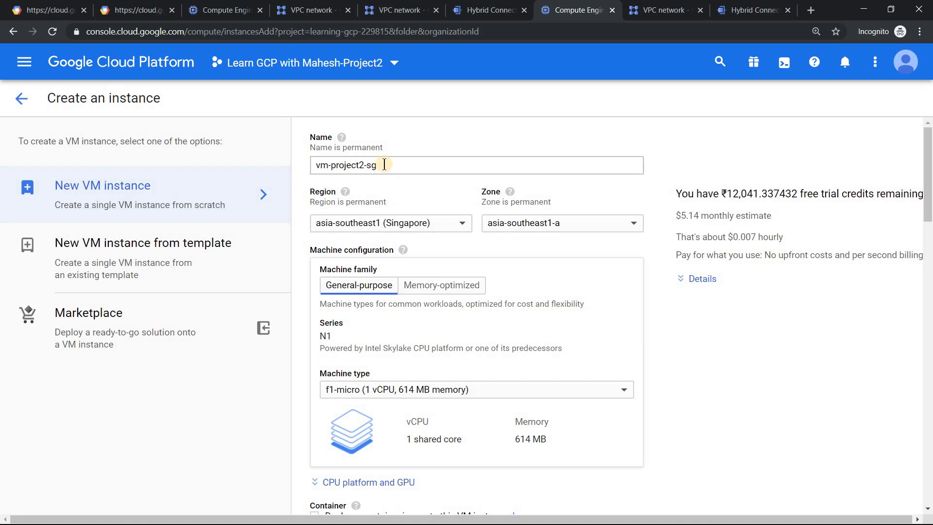
left_click(385, 164)
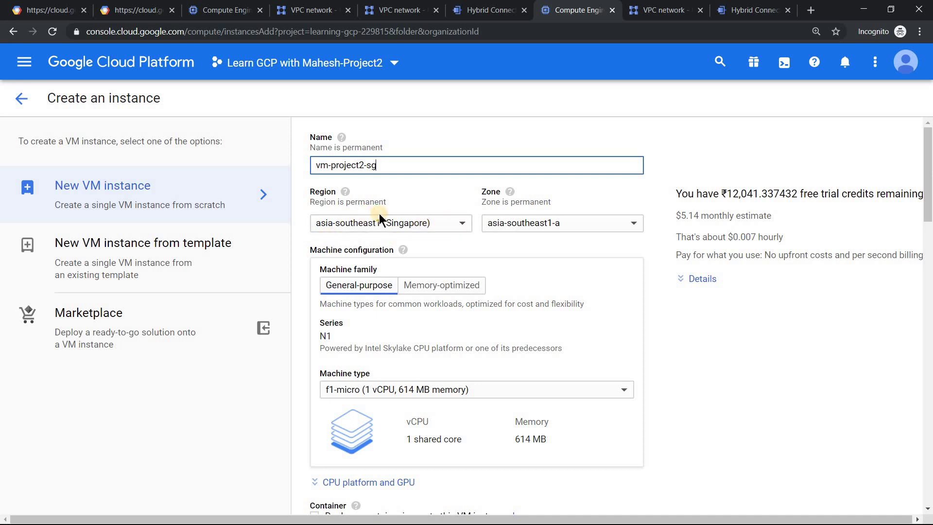
- Assign the new instance to vpc-us-central's subnet-singapore (172.16.4.0/24) and create it
left_click_drag(929, 174, 928, 365)
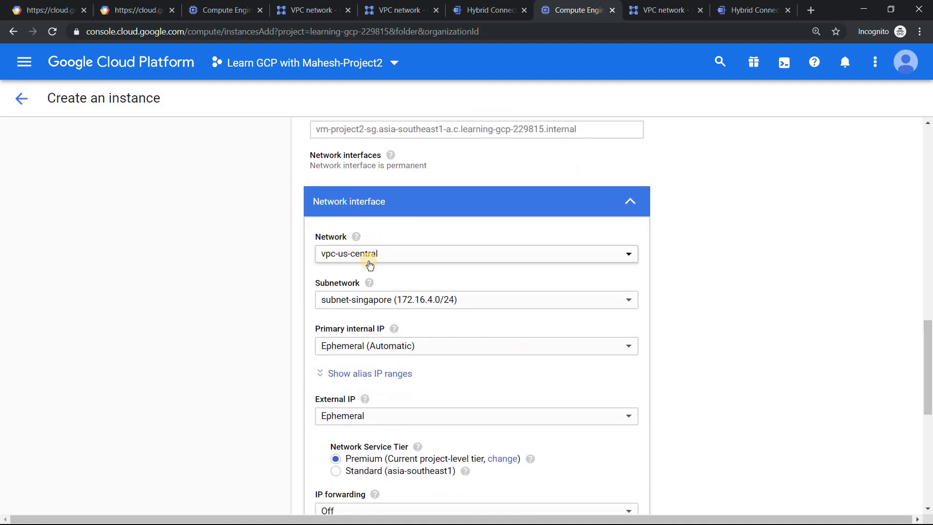
left_click(394, 300)
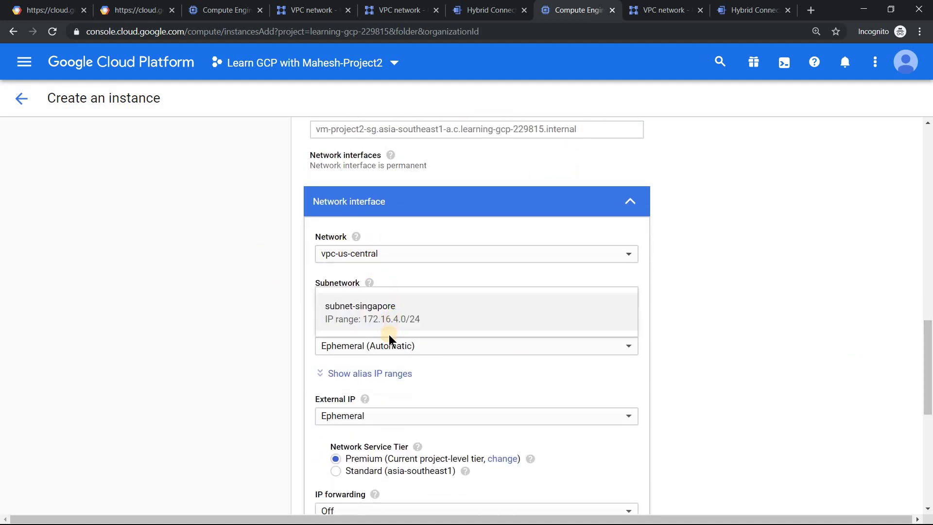
left_click(367, 324)
scroll(759, 308, "down", 10)
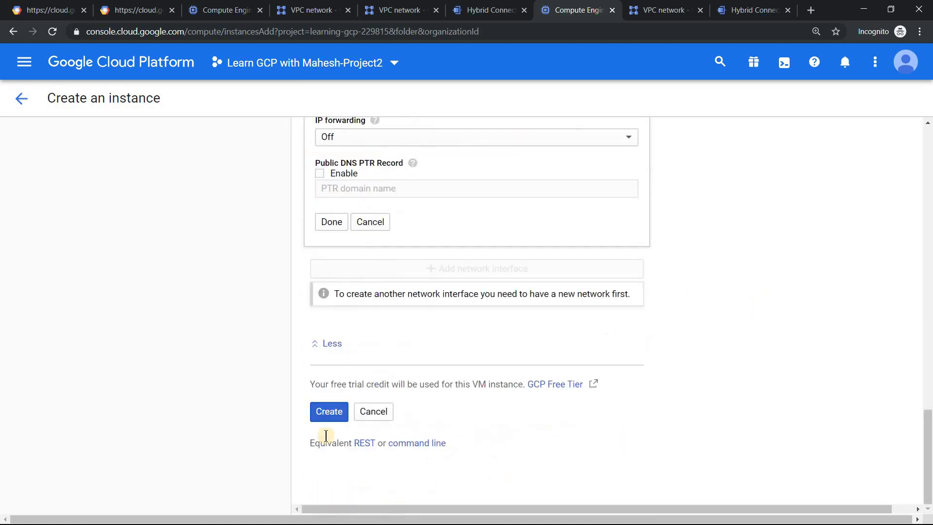
left_click(325, 414)
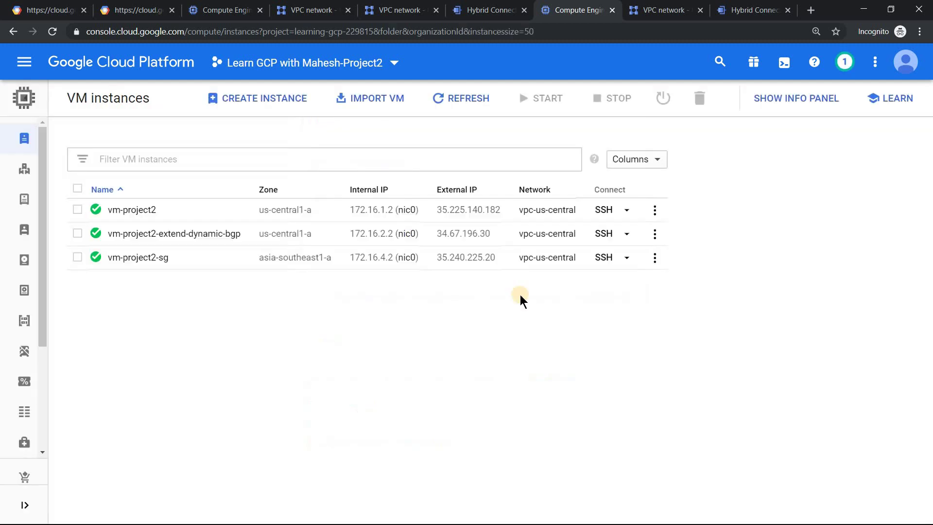
- Open an SSH session to vm-project2-sg and copy the internal IP of vm-project1 in Project1
left_click(606, 260)
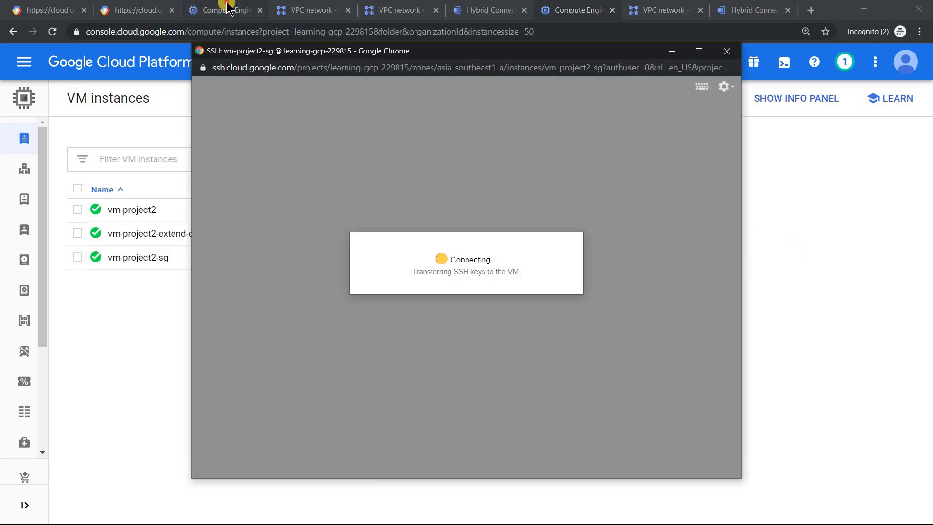
left_click(223, 9)
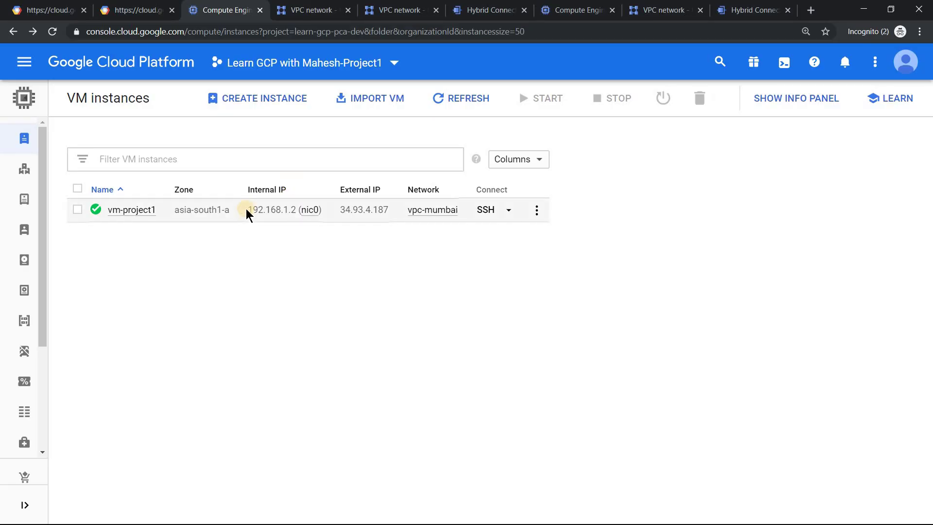
left_click_drag(247, 210, 296, 218)
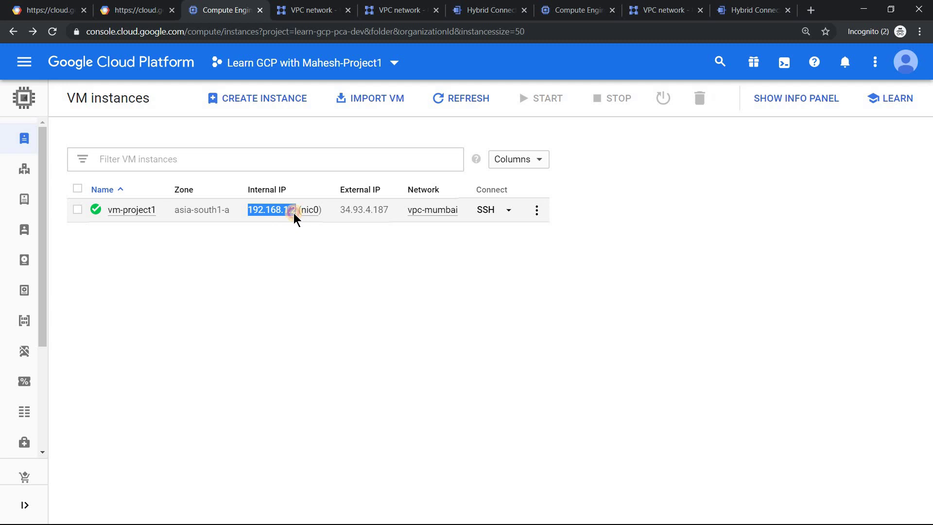
left_click(302, 295)
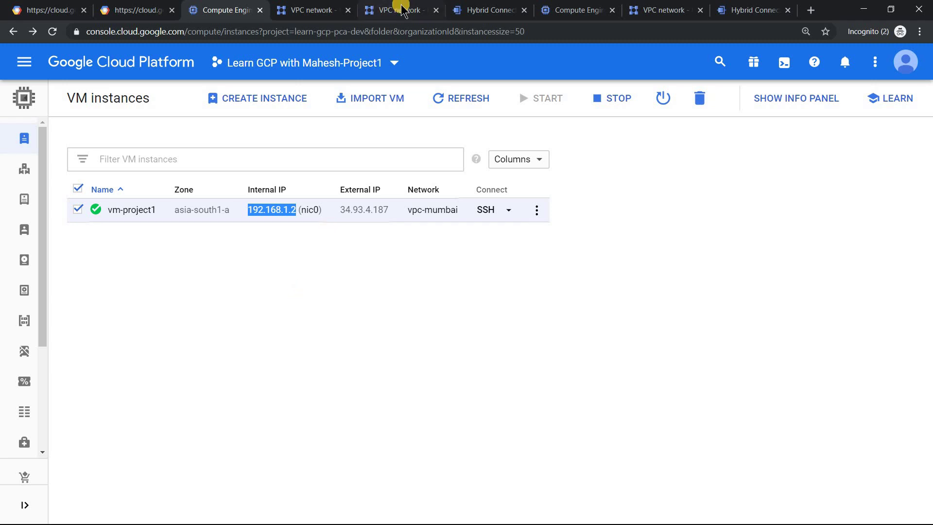
- Check Project1's VPC network and its dynamic routes for the Singapore subnet's range, and return to its VM instances
left_click(321, 10)
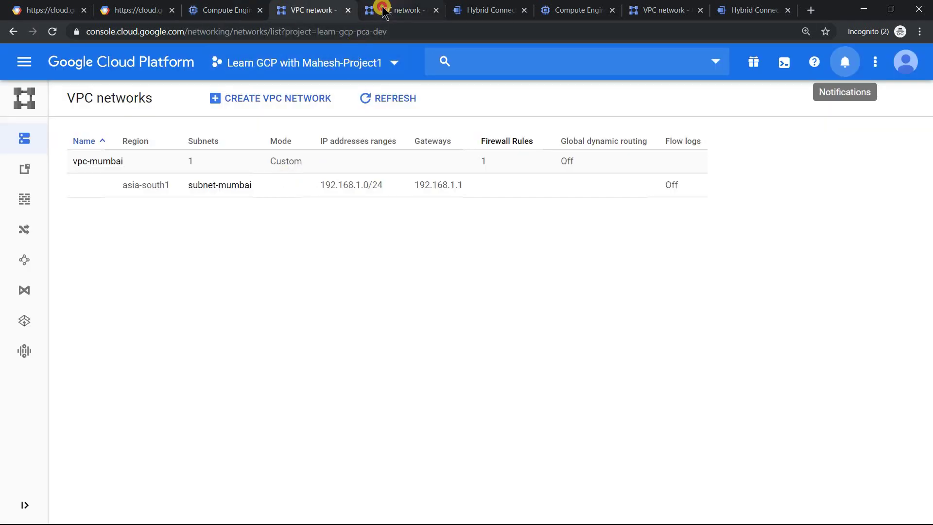
left_click(382, 10)
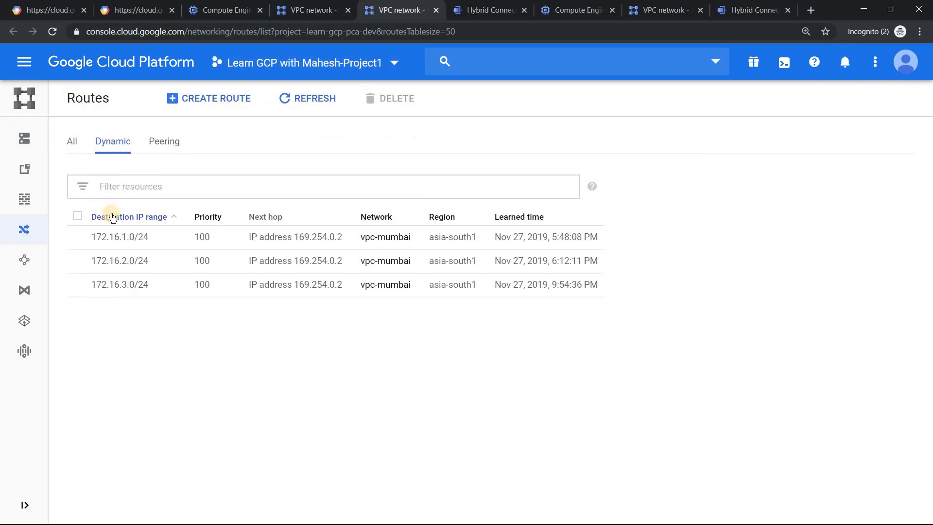
left_click(219, 9)
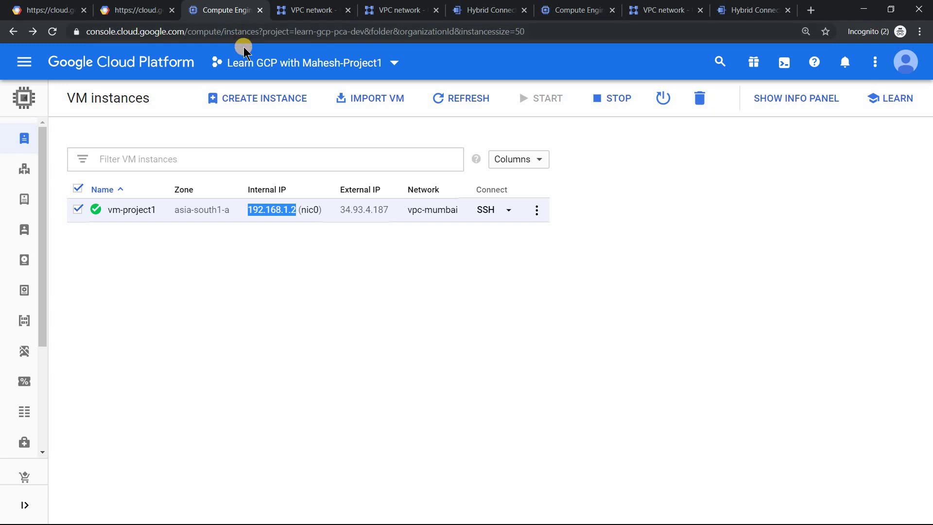
- Ping vm-project1 at 192.168.1.2 from the vm-project2-sg SSH session and leave the ping running
key("alt+Tab")
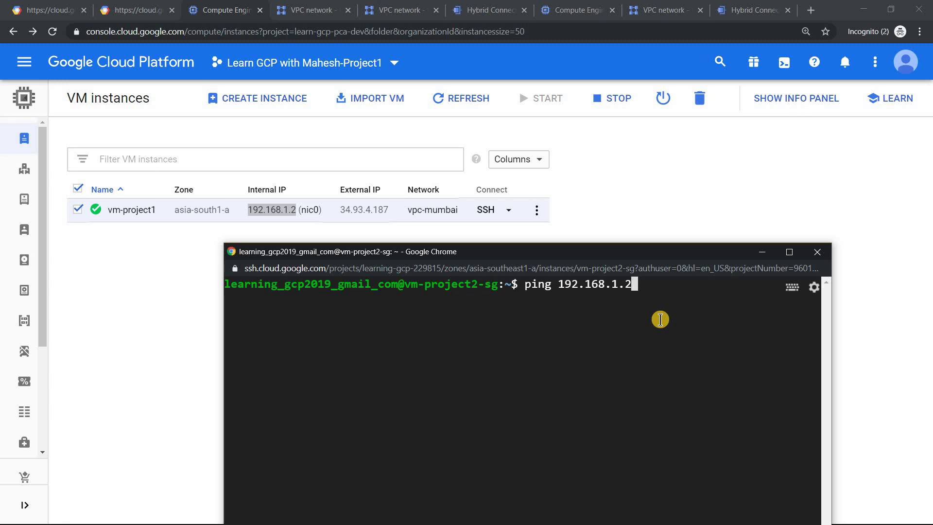
key("Return")
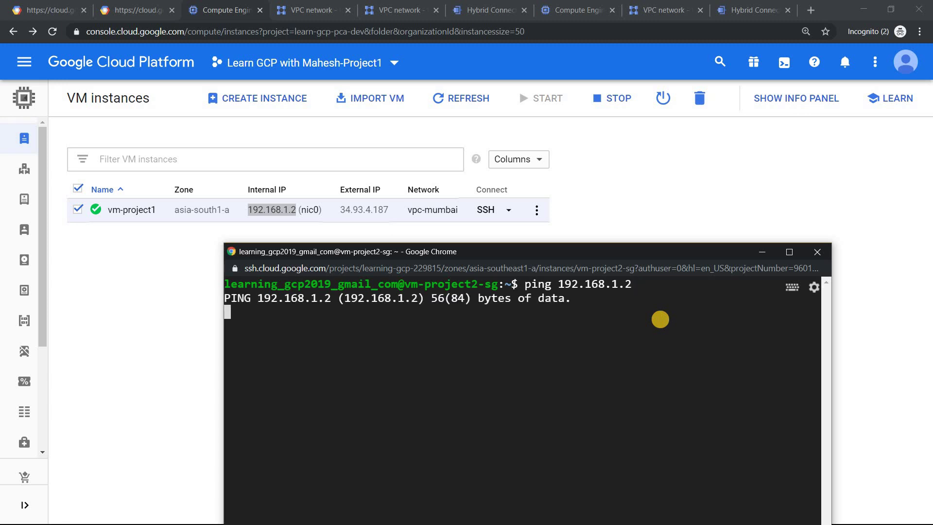
key("Return")
key("Return")
key("Return")
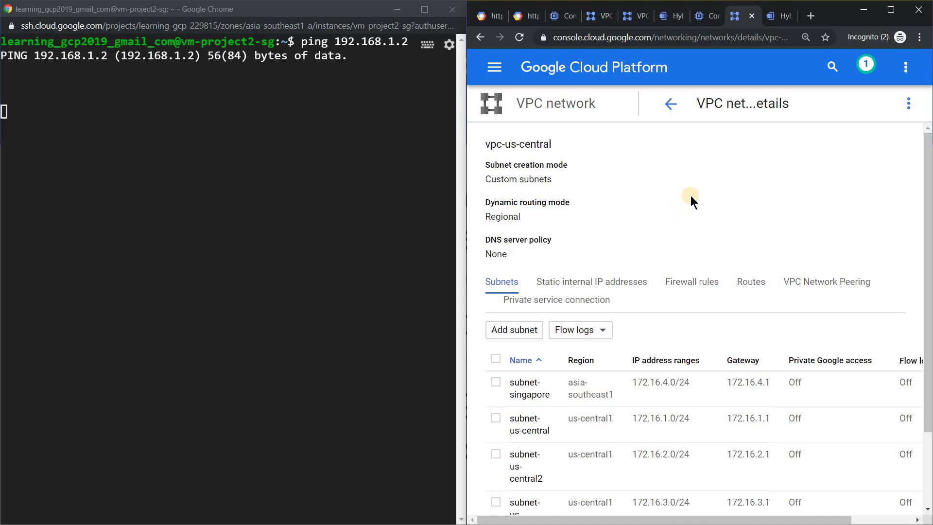
- Review the global routing diagram and Project2's VPN tunnel, and return to the vpc-us-central details
left_click(526, 16)
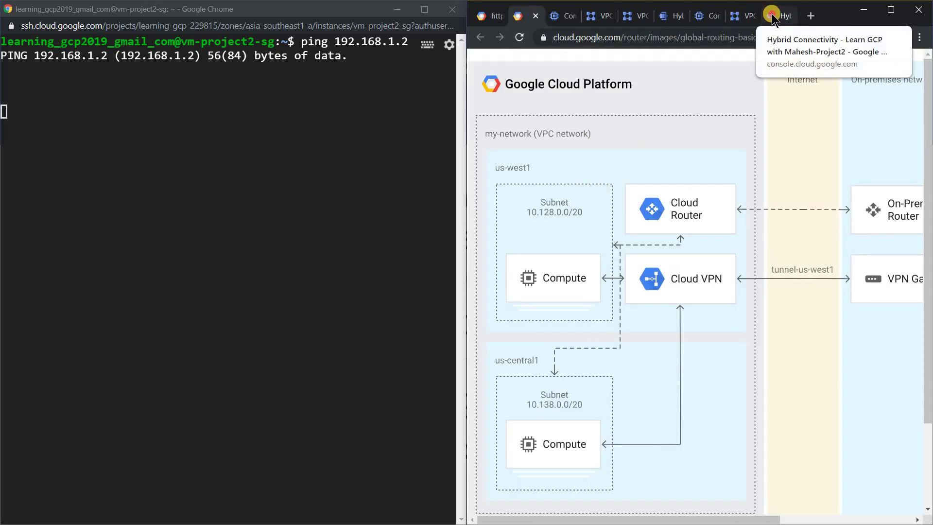
left_click(775, 15)
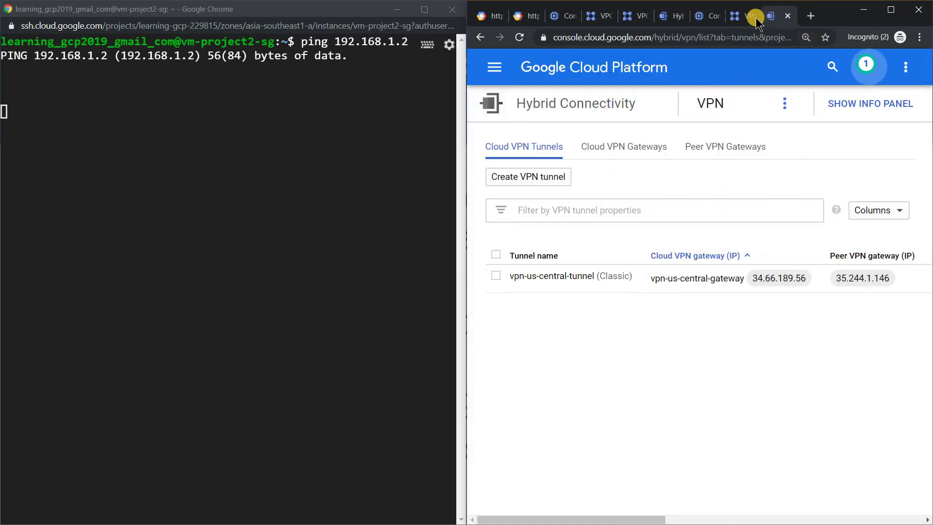
left_click(740, 15)
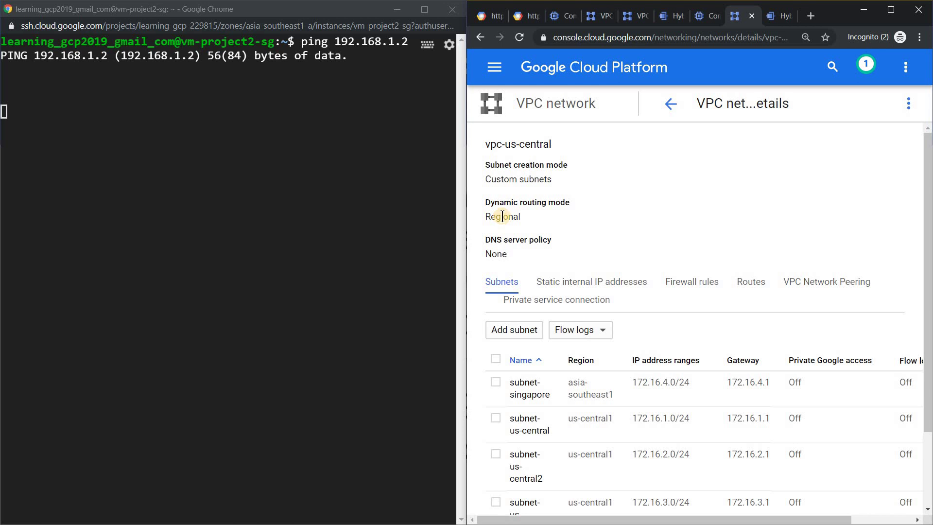
- Change vpc-us-central's dynamic routing mode to Global and save the network
left_click(909, 110)
left_click(841, 110)
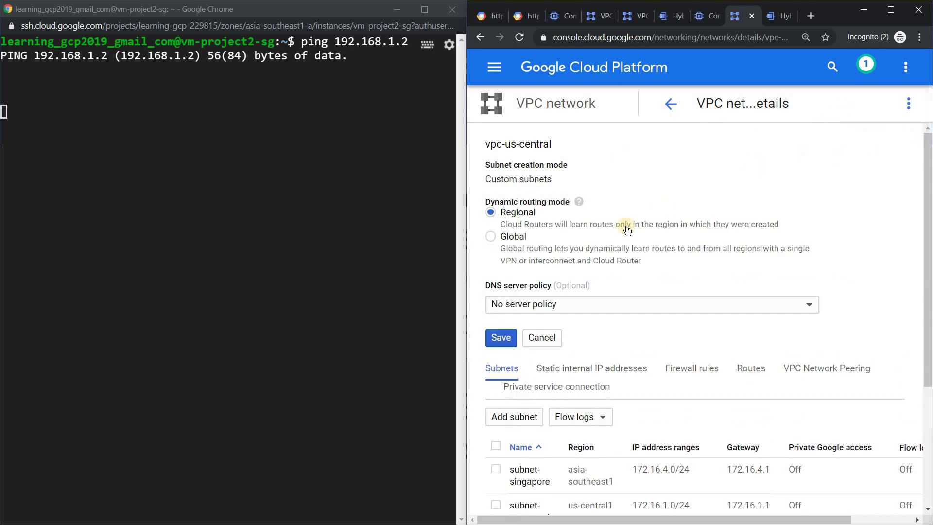
left_click(491, 237)
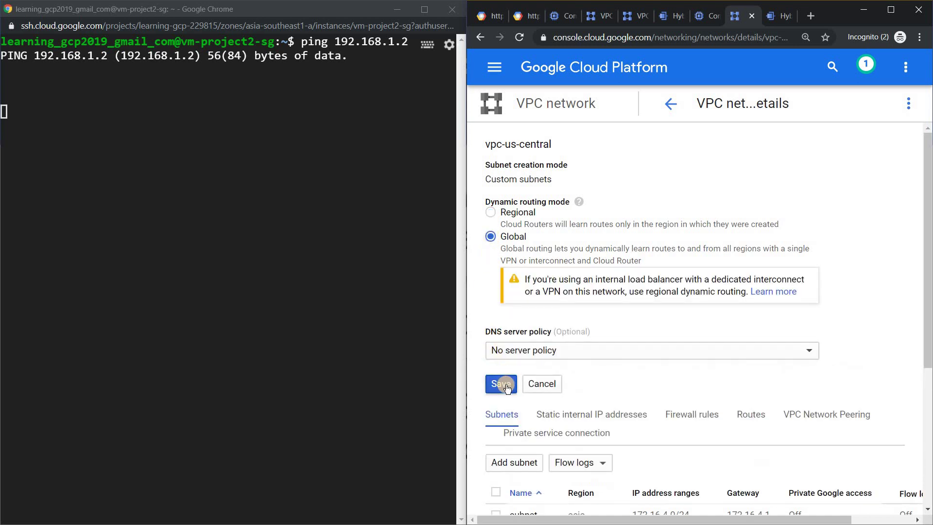
left_click(501, 384)
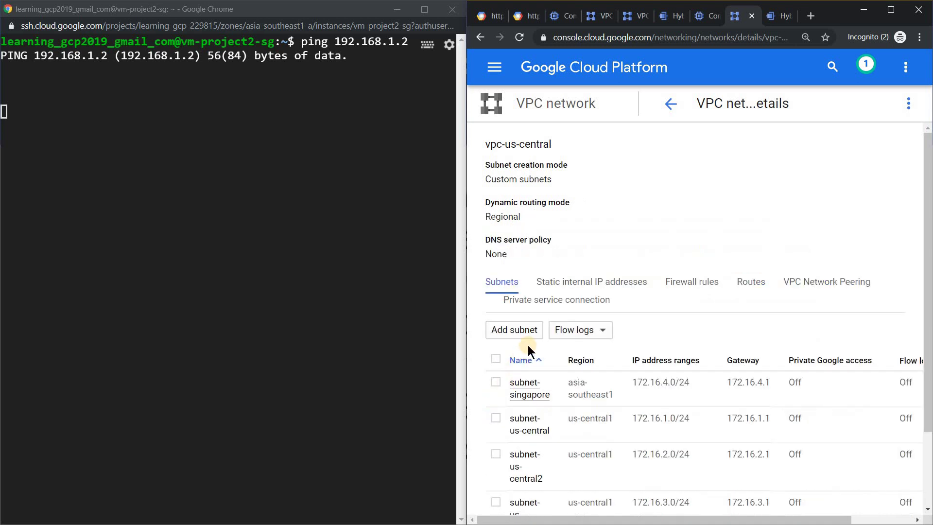
- Check the running ping and vpc-us-central's routing mode, and examine the 172.16.4.0/24 route and its priority in Project1's dynamic routes
left_click(311, 189)
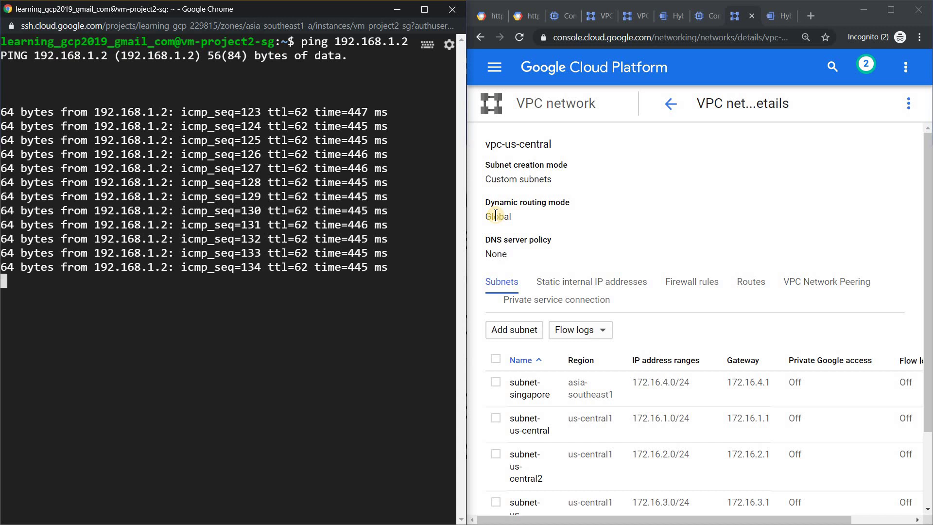
left_click(535, 223)
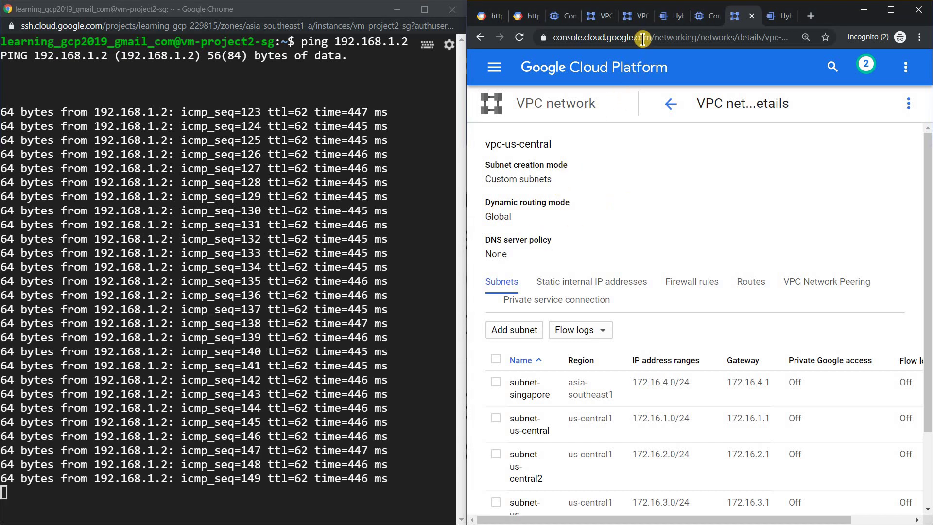
left_click(601, 20)
left_click(630, 16)
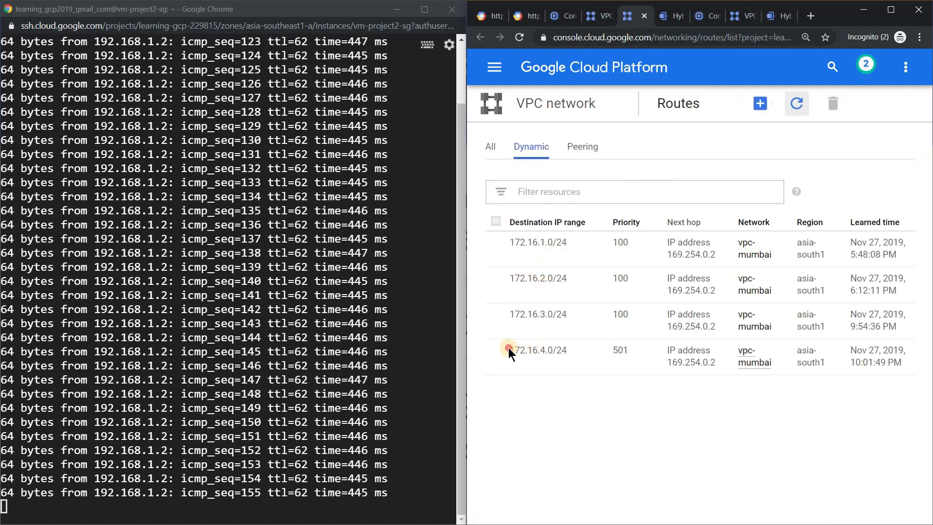
left_click_drag(508, 348, 577, 350)
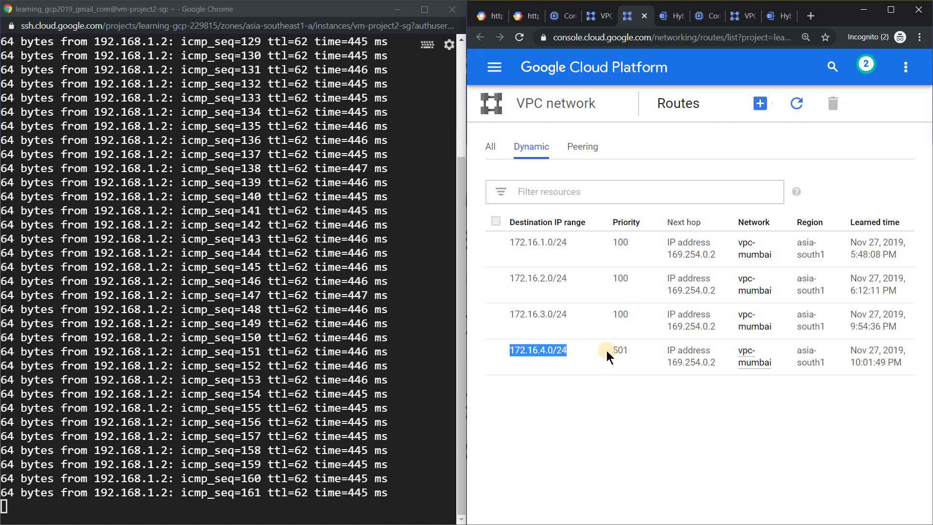
left_click_drag(612, 348, 635, 347)
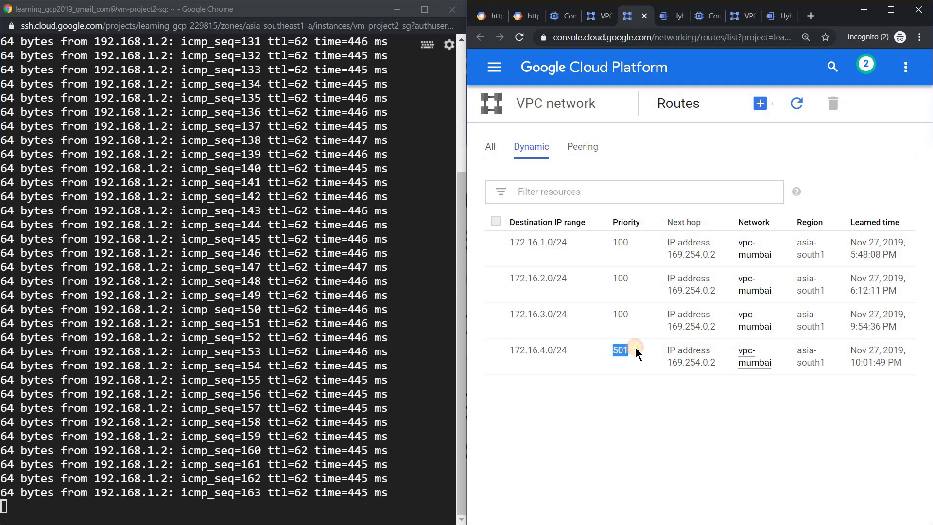